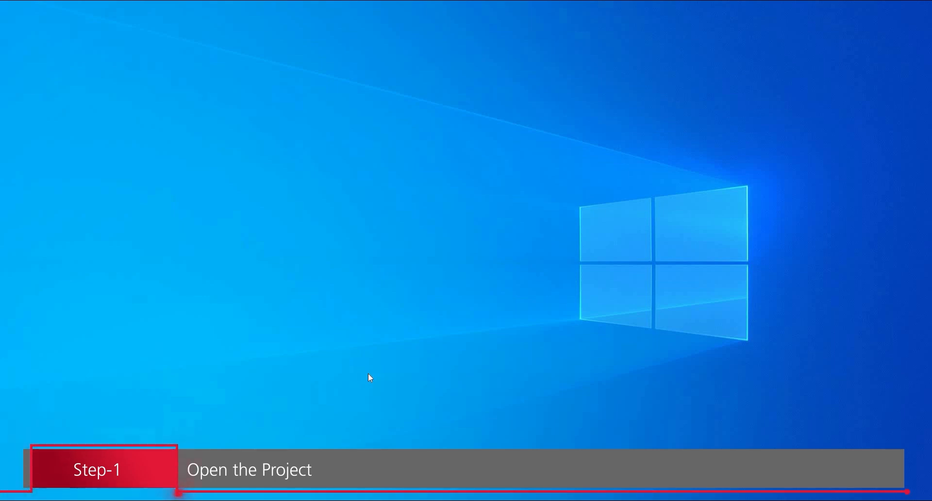
Open the project mismatched_tx_line.emp from the desktop's AWR Tutorial-15 folder and display its Mismatched_TransmissionLine_1 schematic
mouse_move(371, 493)
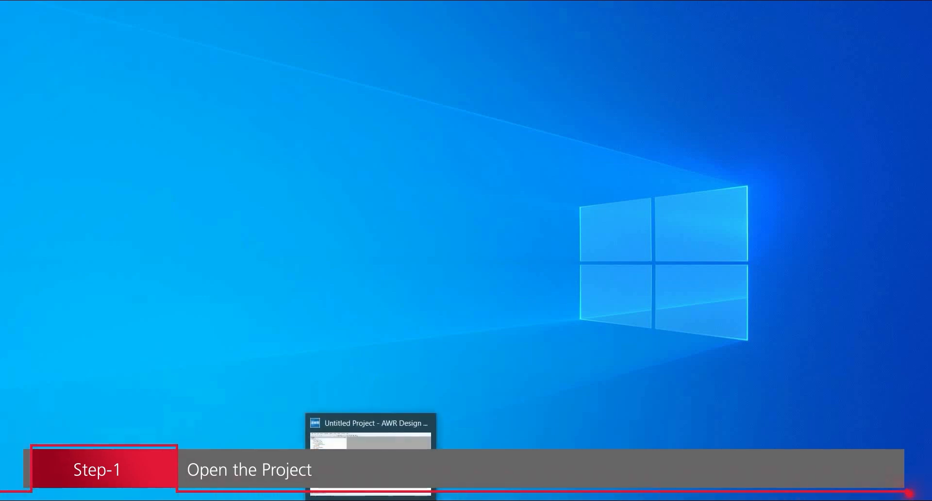
click(371, 437)
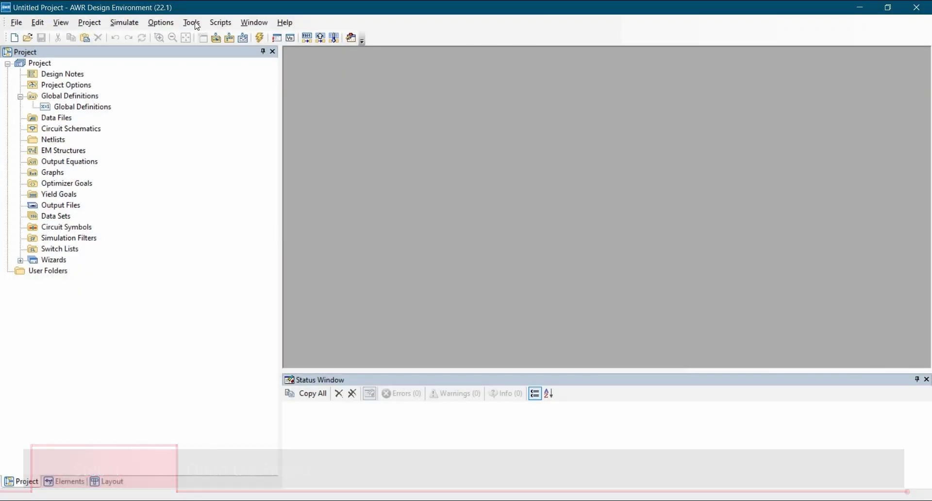
click(18, 23)
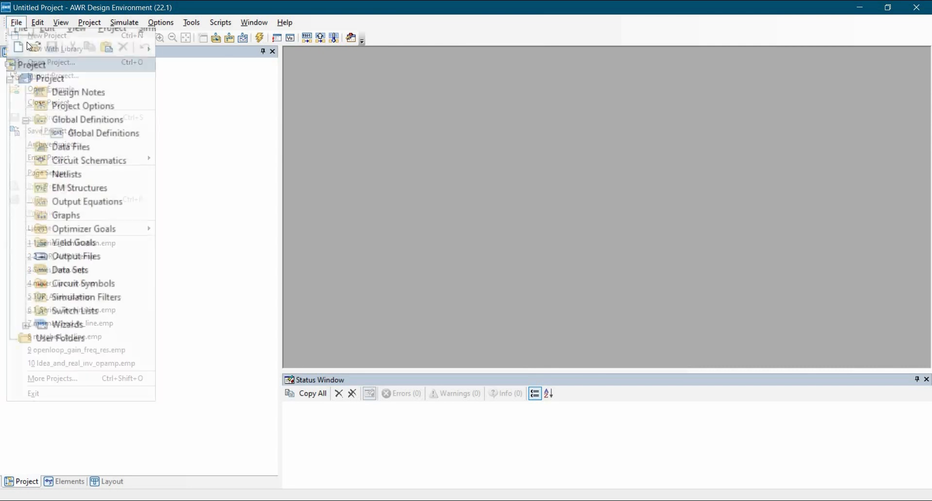
click(35, 63)
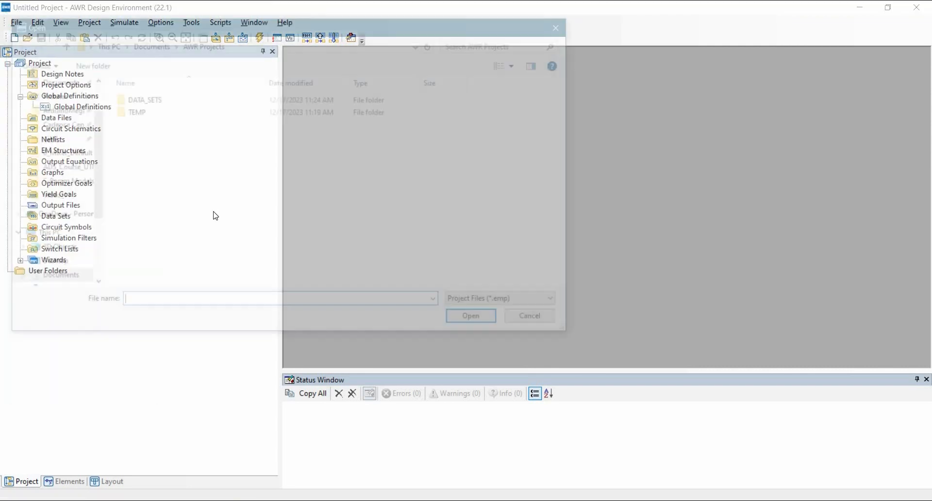
drag(94, 165, 90, 137)
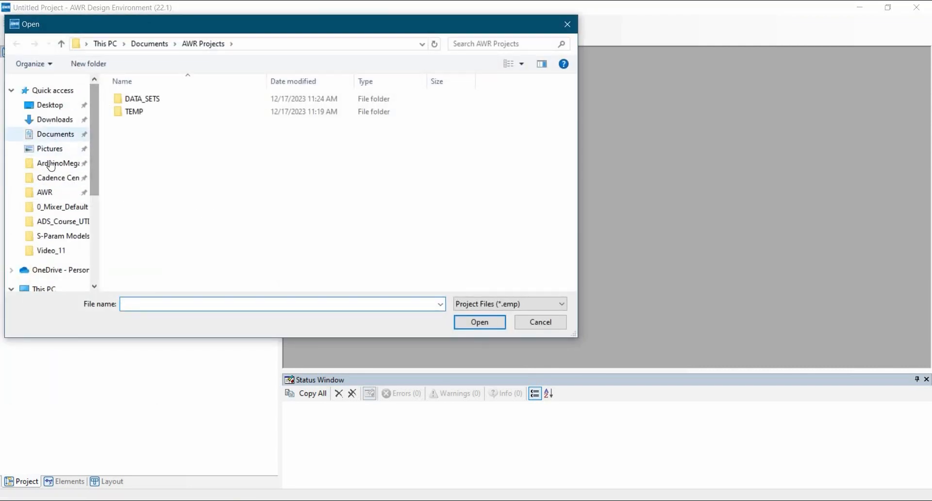
click(66, 194)
double_click(141, 276)
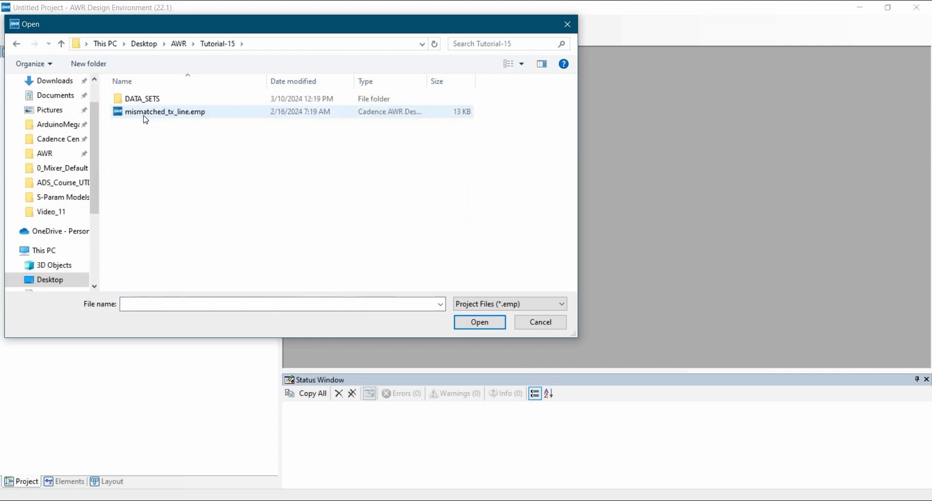
click(165, 111)
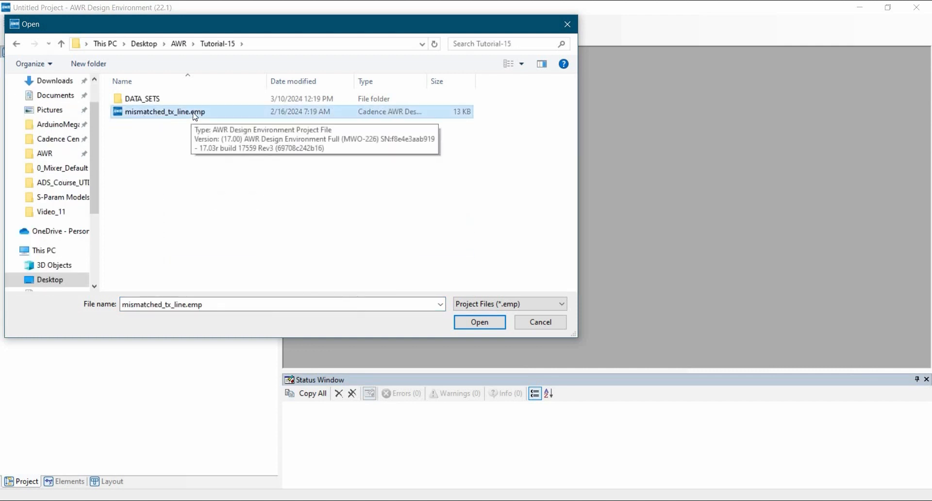
click(474, 322)
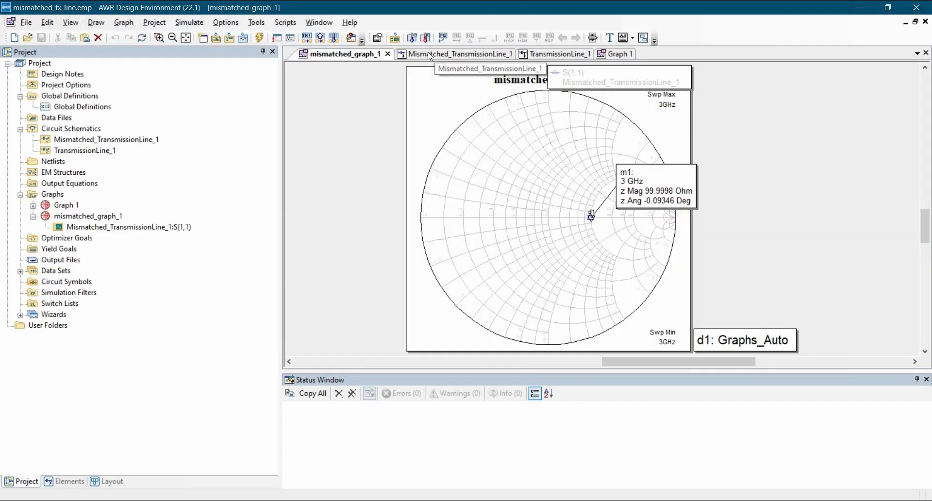
click(430, 55)
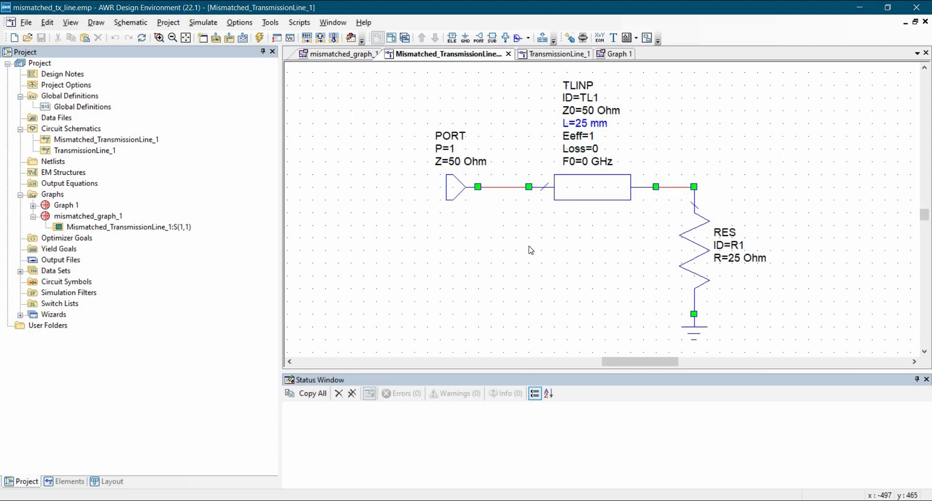
Create a new rectangular graph in the project, keeping the name Graph 2
click(54, 195)
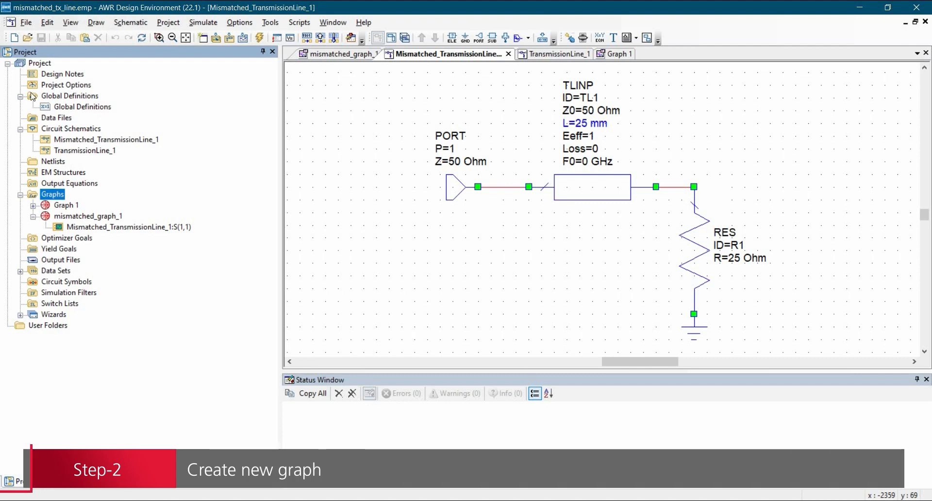
right_click(51, 196)
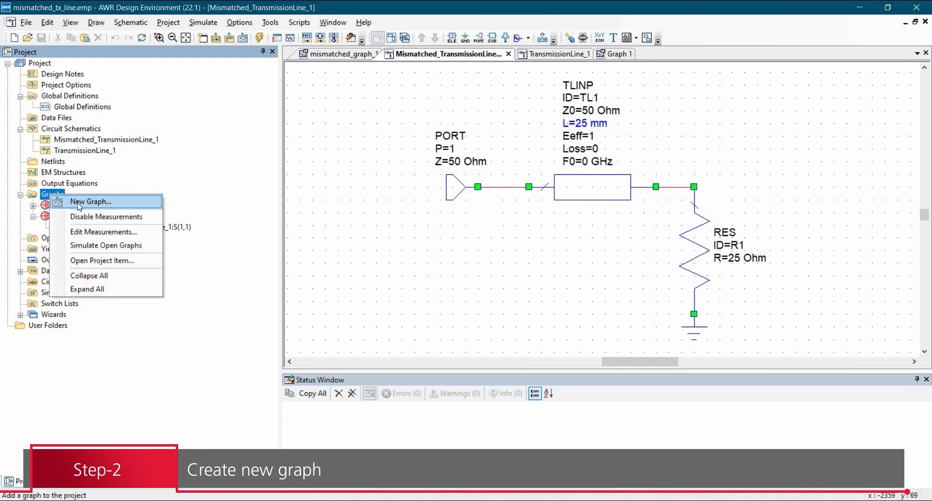
click(97, 202)
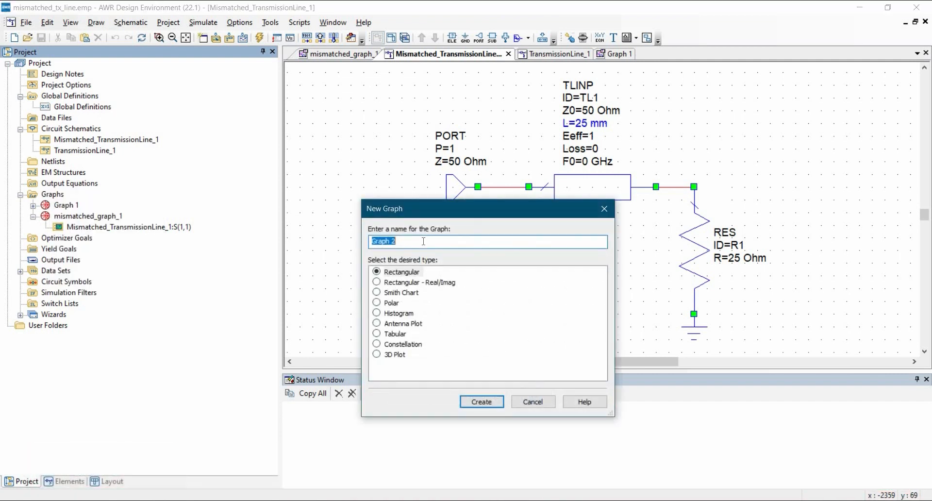
click(392, 243)
click(480, 402)
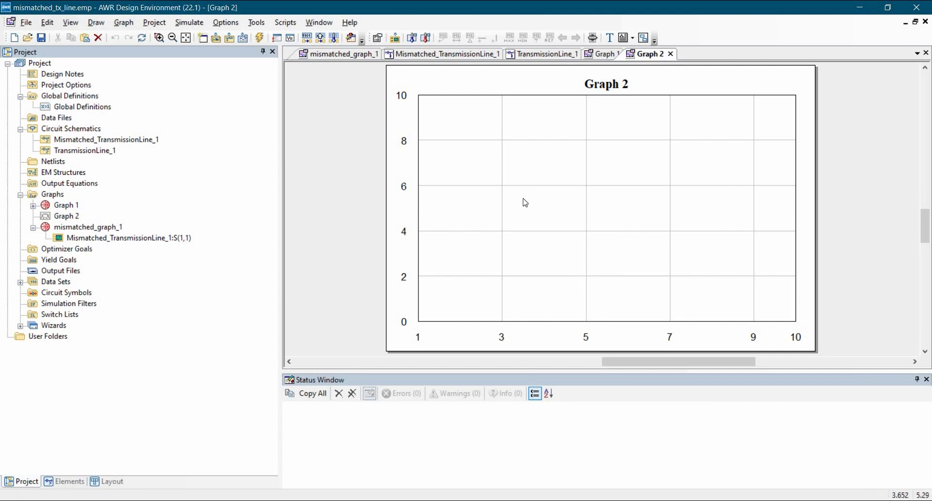
Add a linear VSWR measurement to Graph 2 with Mismatched_TransmissionLine_1 as data source, port index 1 and swept frequency as x-axis
right_click(510, 182)
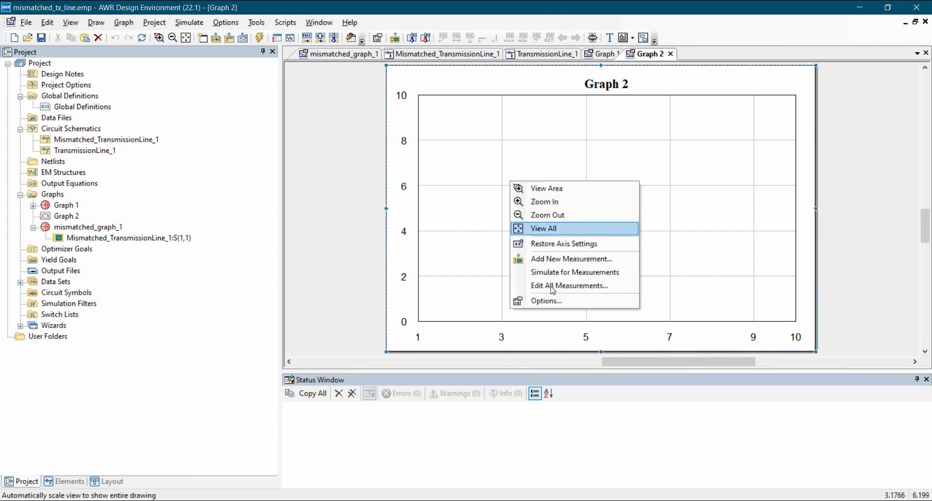
click(543, 259)
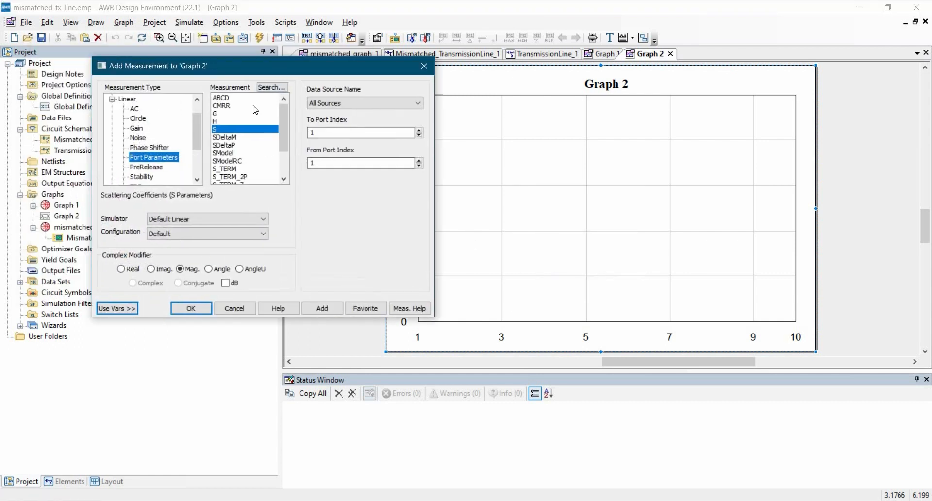
click(226, 104)
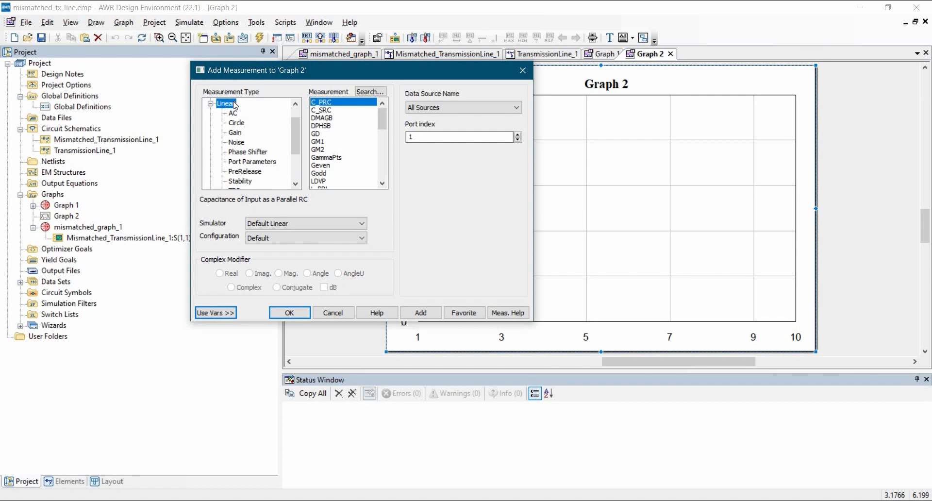
scroll(350, 154, down, 3)
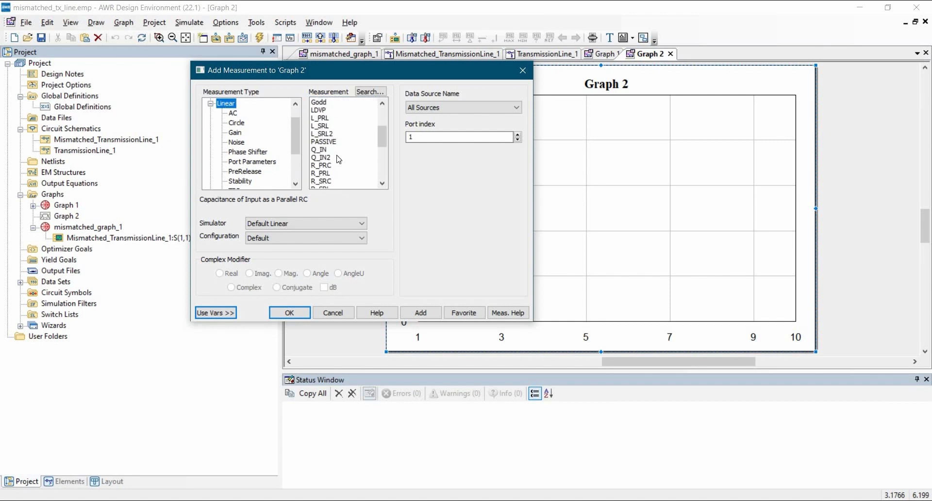
scroll(340, 160, down, 2)
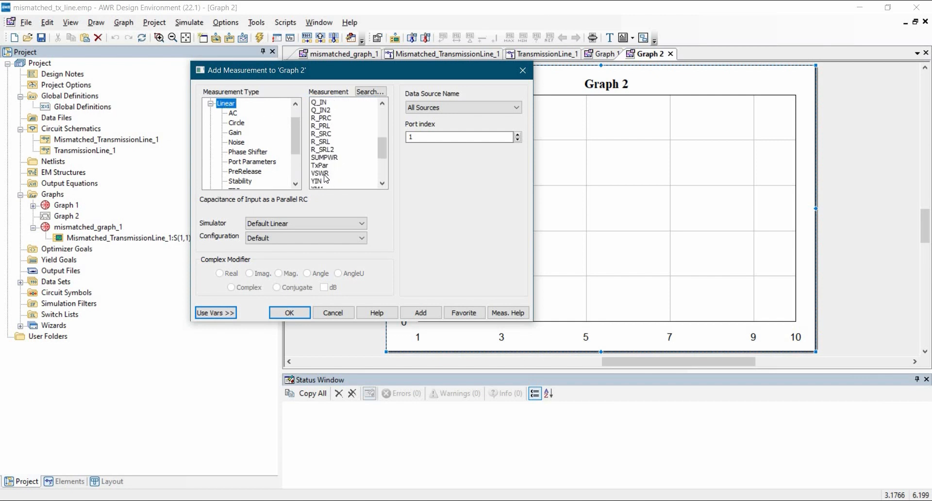
click(321, 174)
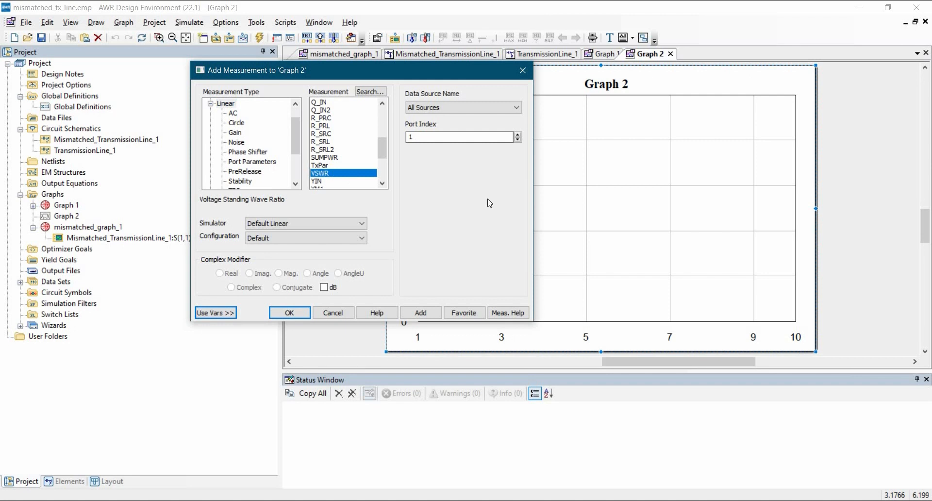
click(459, 108)
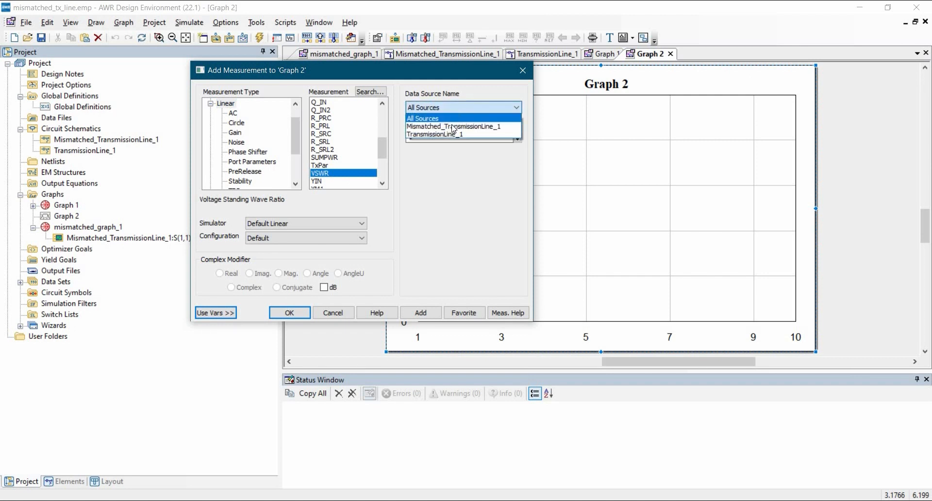
key(Return)
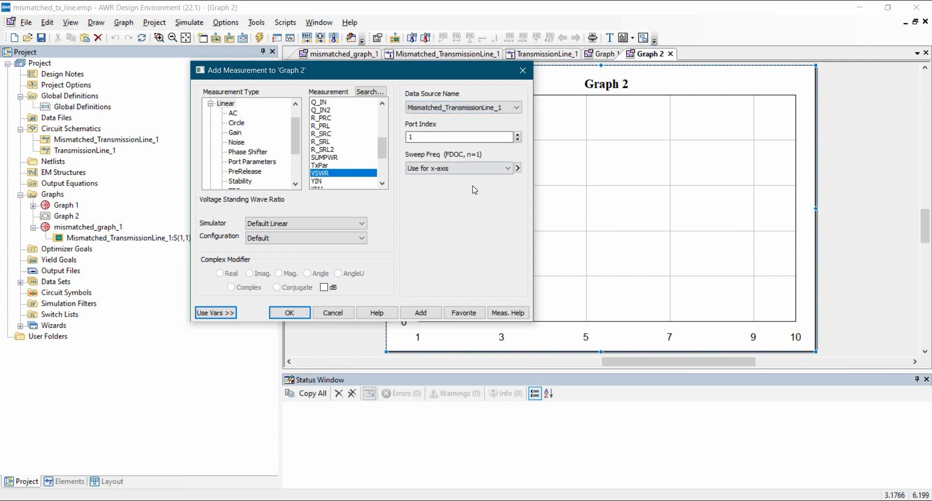
click(407, 313)
click(333, 313)
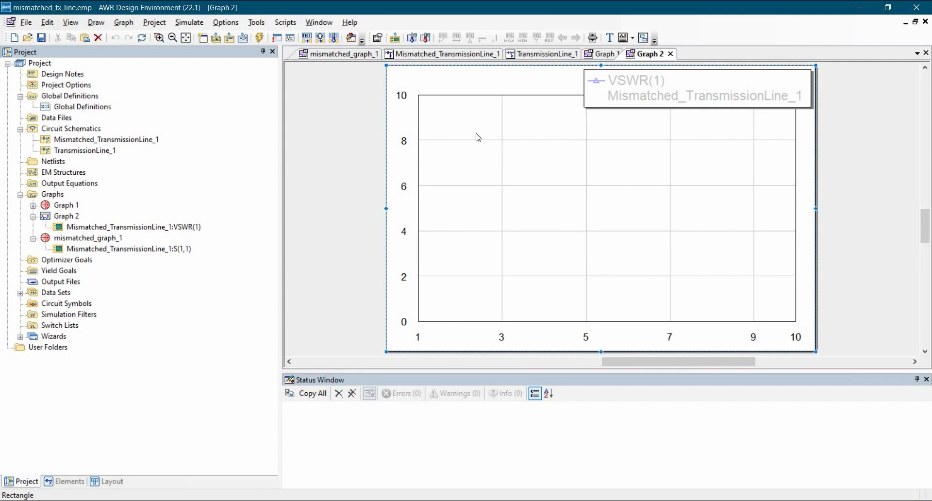
Examine the load resistor and transmission line in the Mismatched_TransmissionLine_1 schematic
click(444, 54)
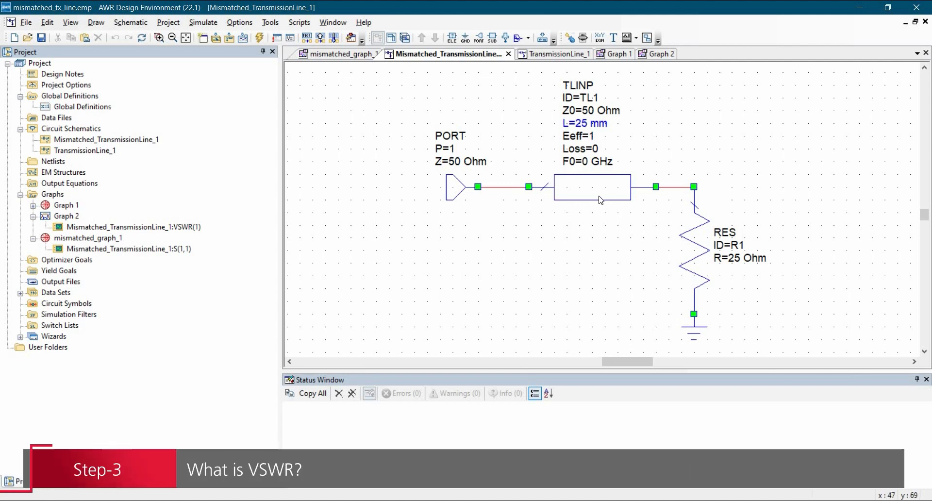
click(687, 251)
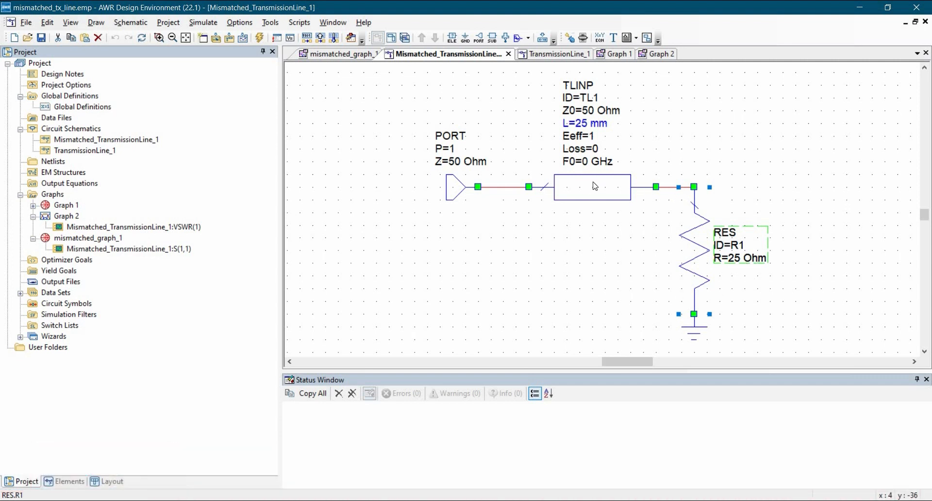
click(702, 204)
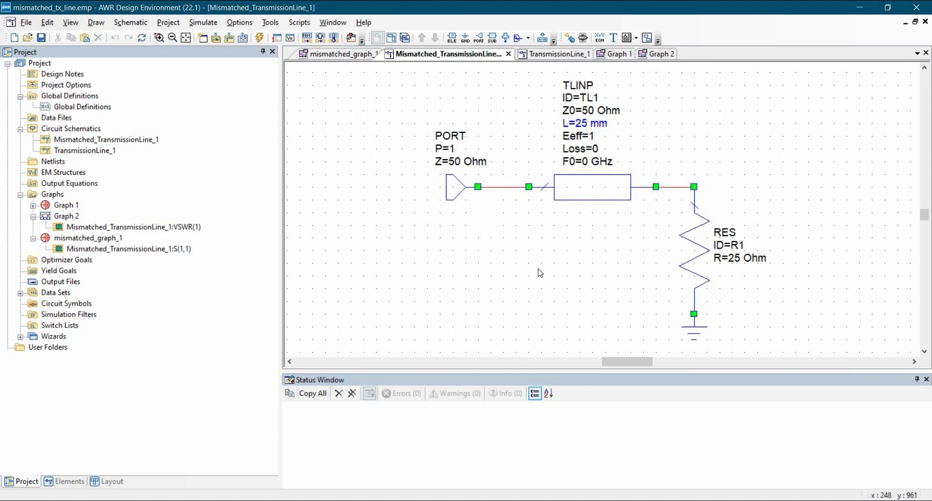
Simulate the project with Graph 2 displayed and close the simulation report
click(658, 58)
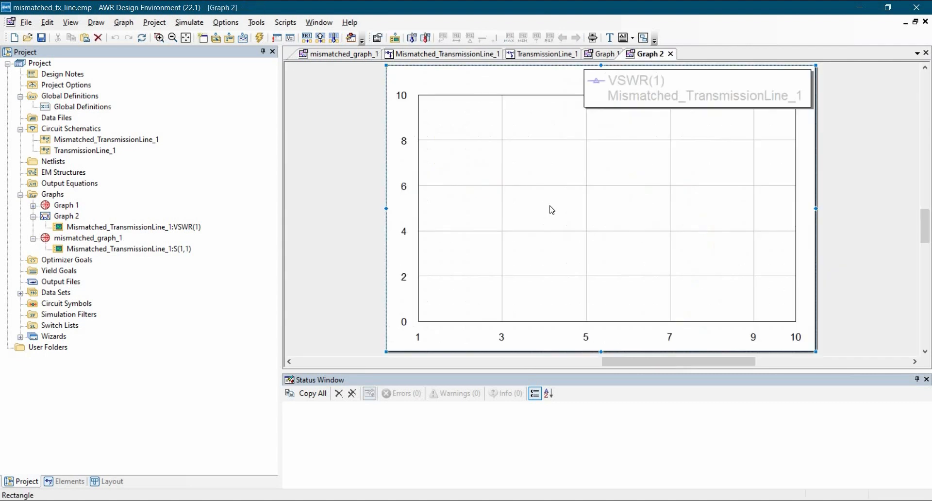
click(265, 38)
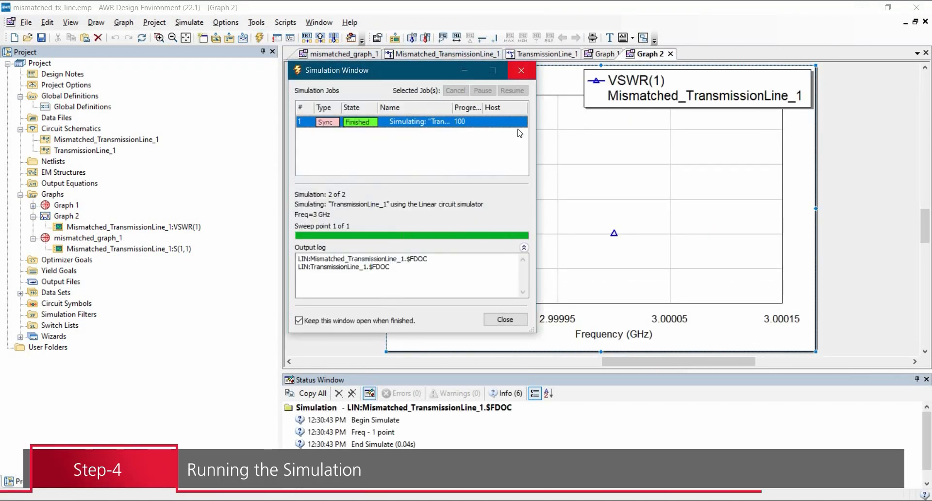
click(522, 71)
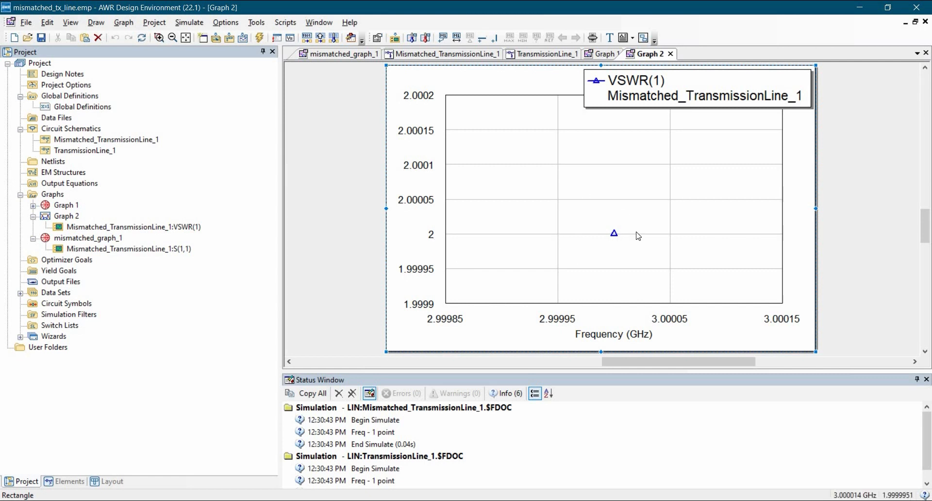
Tune the transmission line's length L to 67 mm while Graph 2 is displayed, and close the Tuner
click(593, 37)
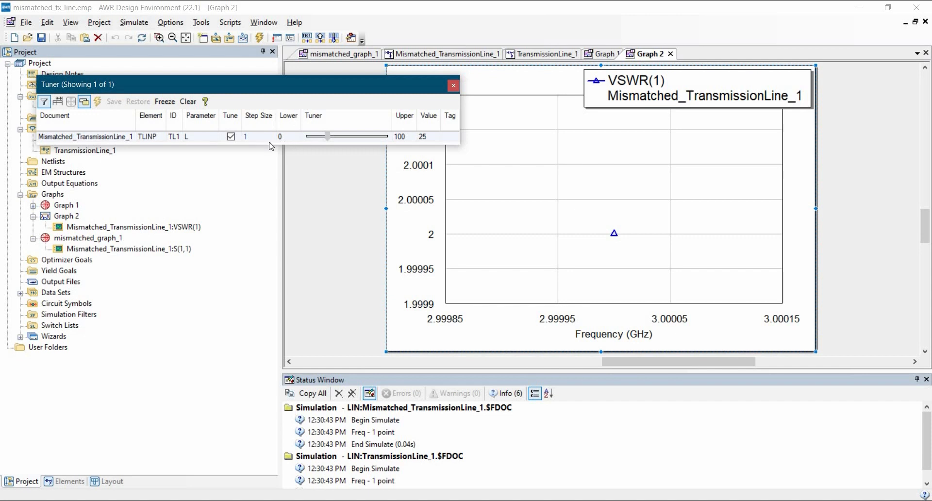
drag(325, 139, 359, 144)
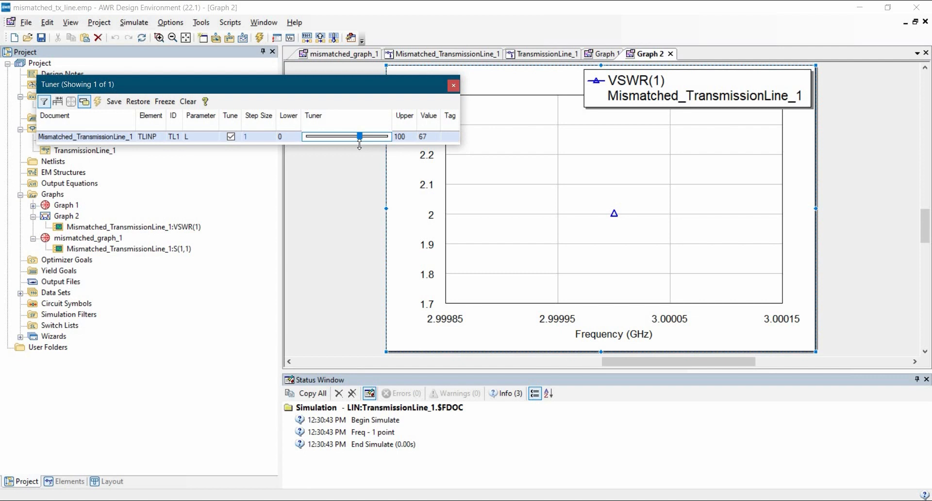
click(453, 85)
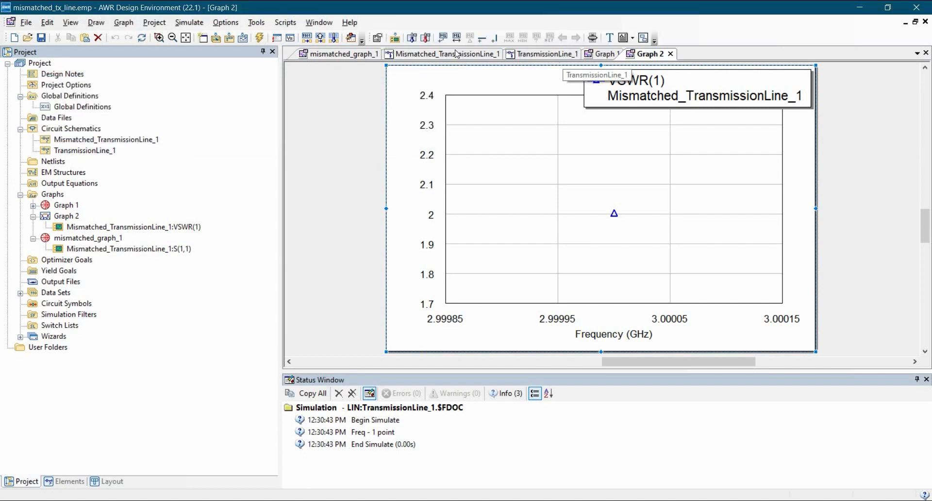
Make the resistance R of load resistor R1 tunable in the Mismatched_TransmissionLine_1 schematic
click(473, 54)
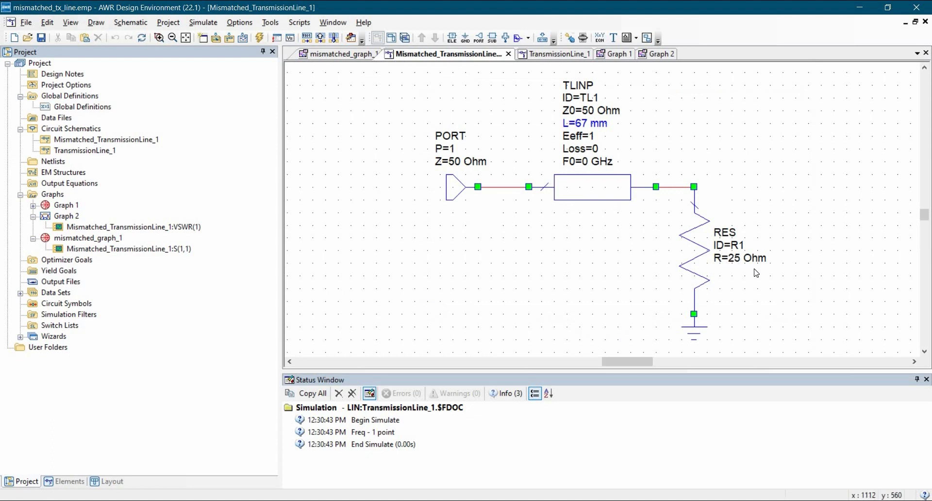
click(754, 263)
click(735, 273)
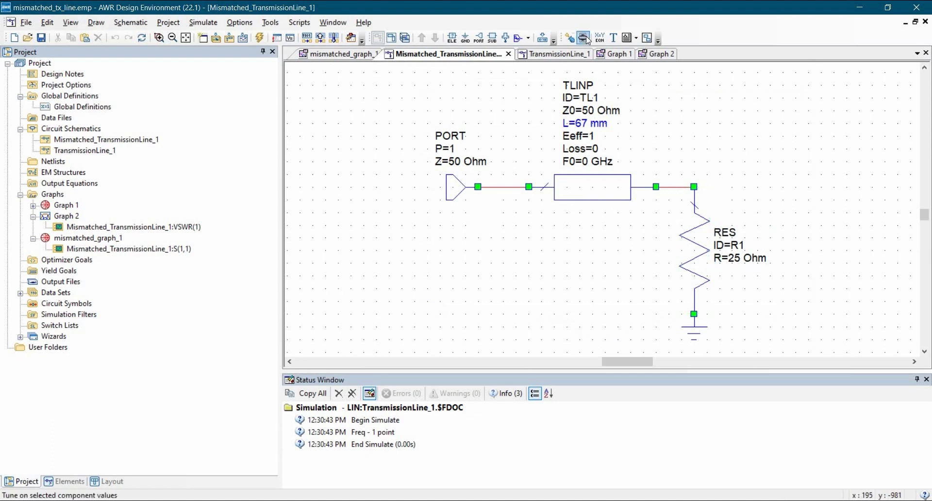
click(571, 38)
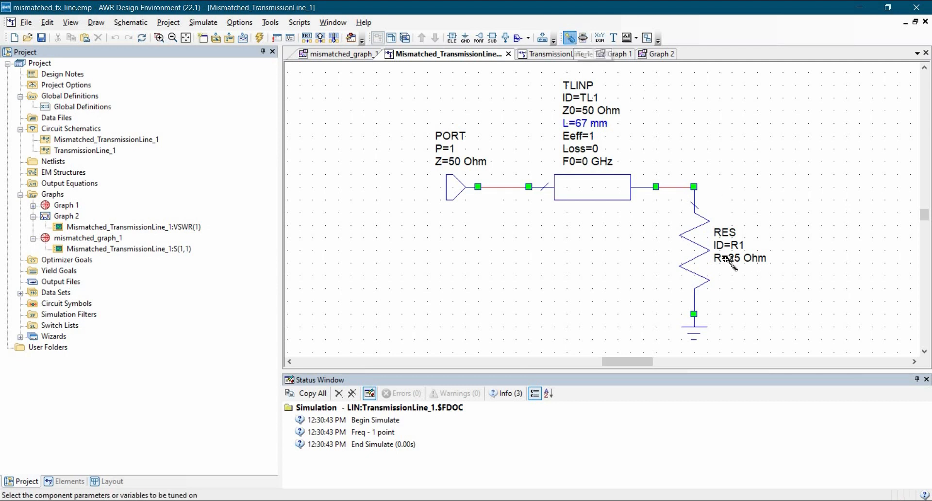
click(736, 260)
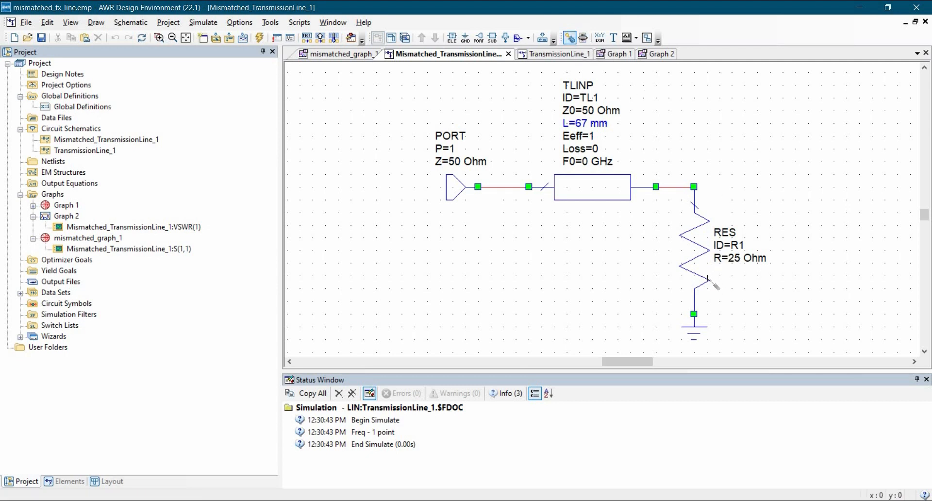
Open the Tuner and set the tuning range of R1's resistance to a lower limit of 25 and an upper limit of 75
click(583, 39)
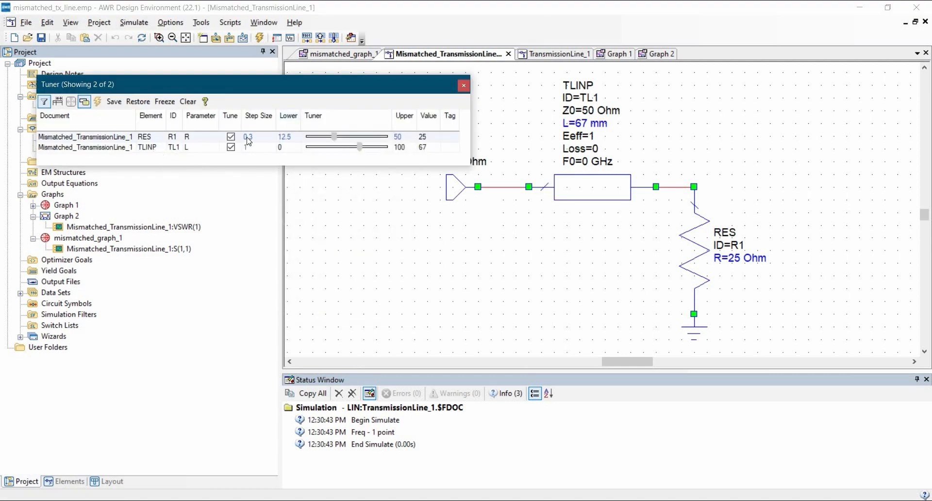
double_click(289, 137)
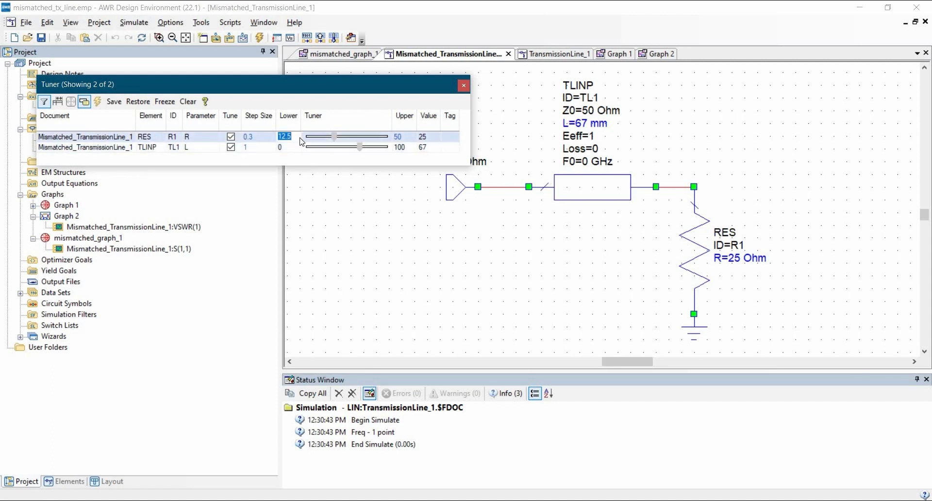
text(25)
key(Tab)
text(75)
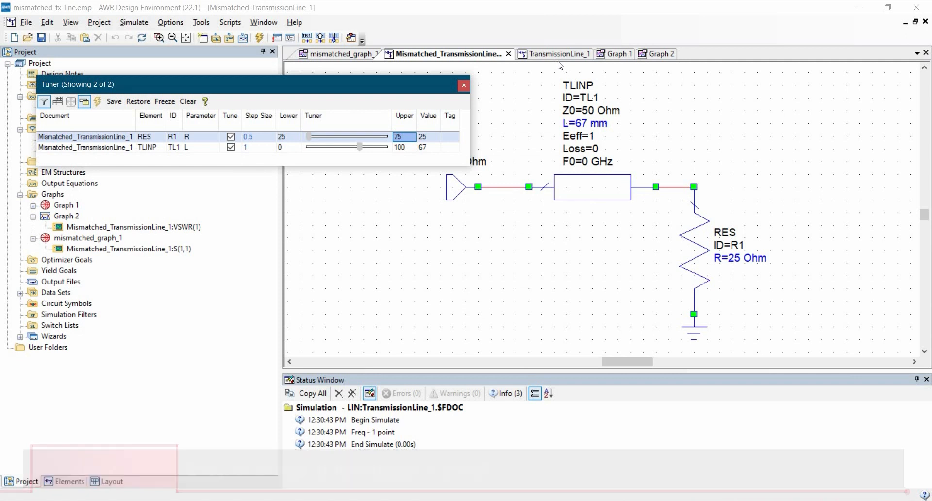
With Graph 2 displayed, tune load resistance R of R1 to 51 Ohm and on up to 75 Ohm
click(656, 54)
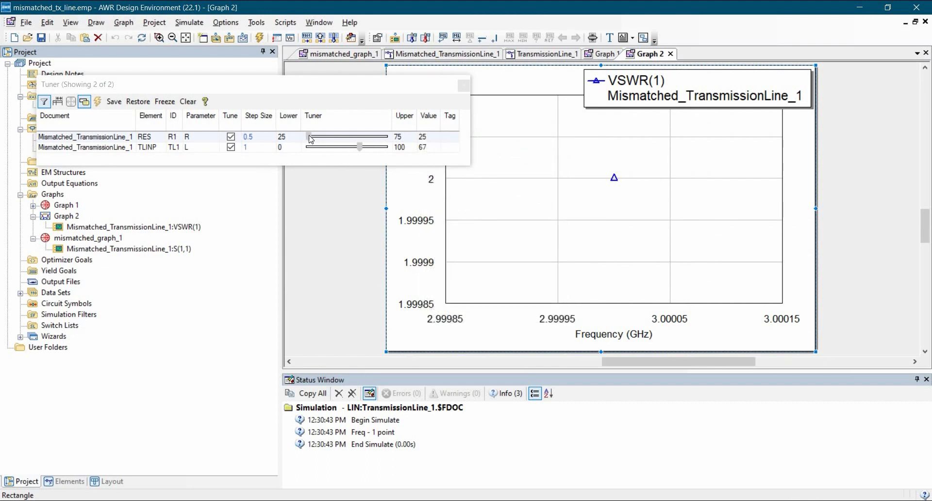
mouse_move(311, 140)
mouse_down()
mouse_move(369, 144)
mouse_move(350, 151)
mouse_up()
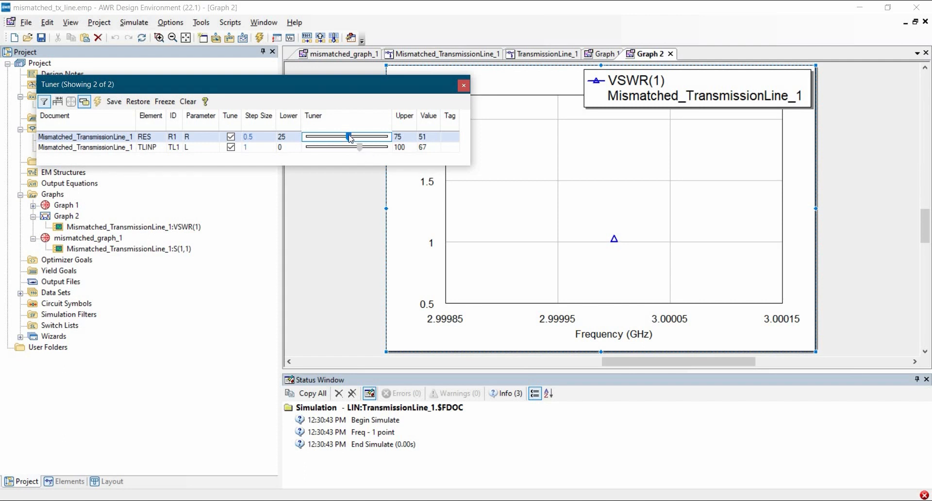
drag(350, 138, 388, 141)
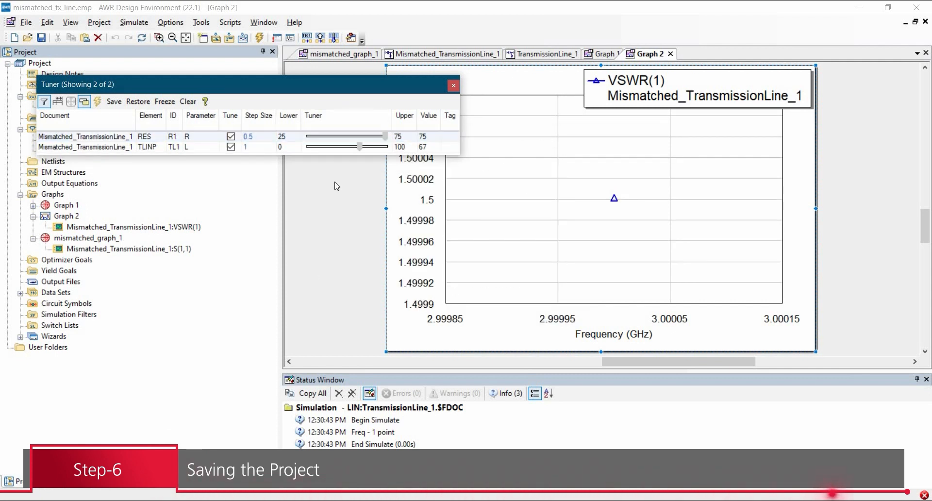
Close the Tuner and save the project
click(453, 87)
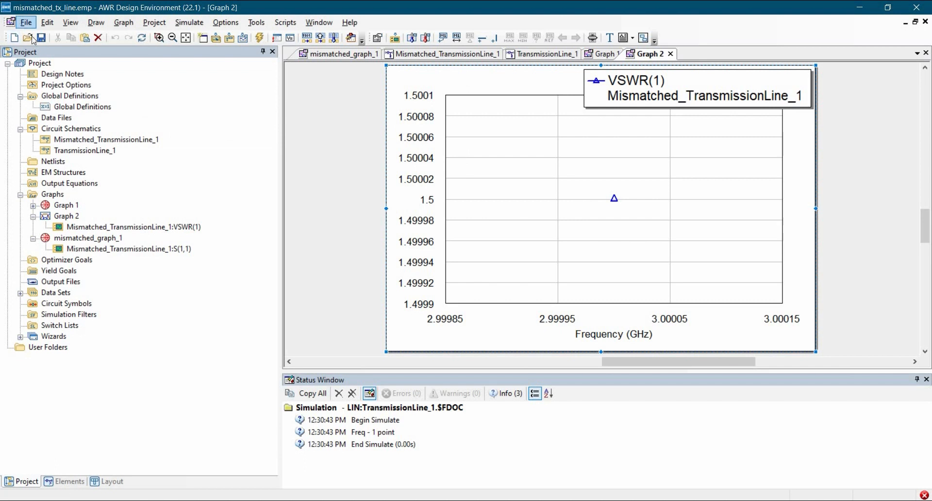
click(25, 23)
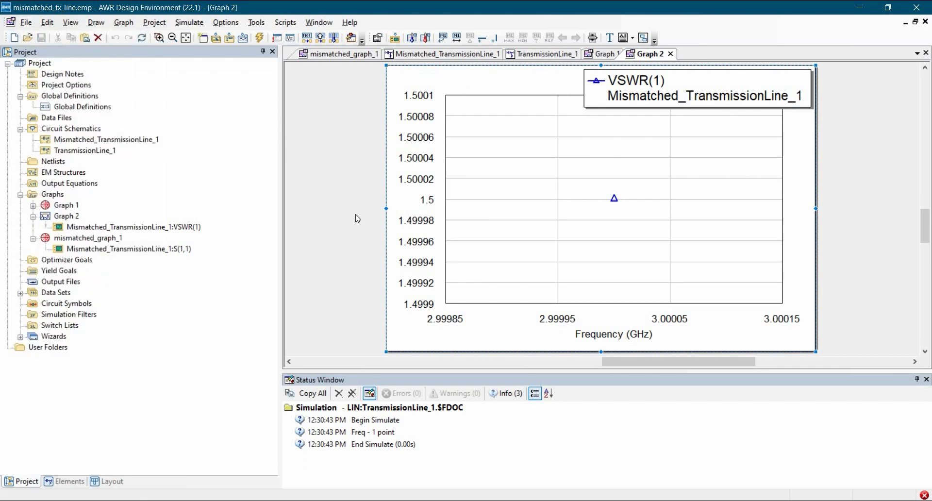